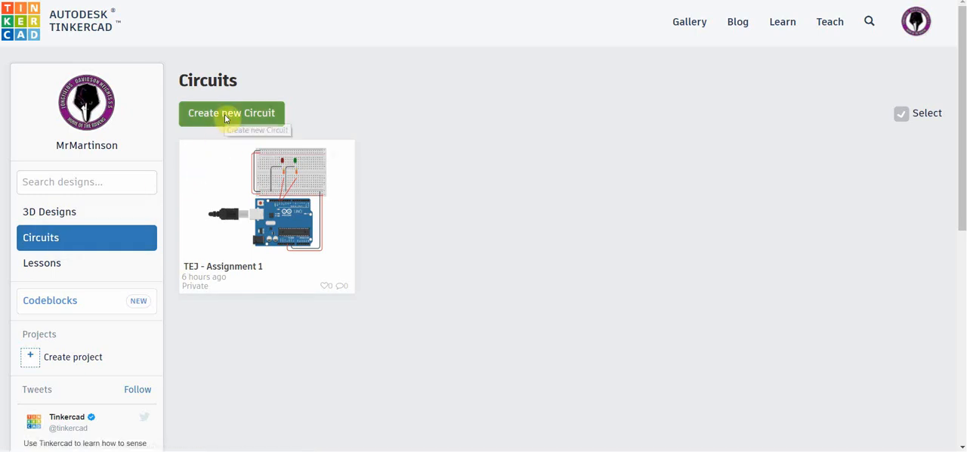
Step: Create a new circuit from the Circuits dashboard
{"action": "mouse_move", "coordinate": [298, 171]}
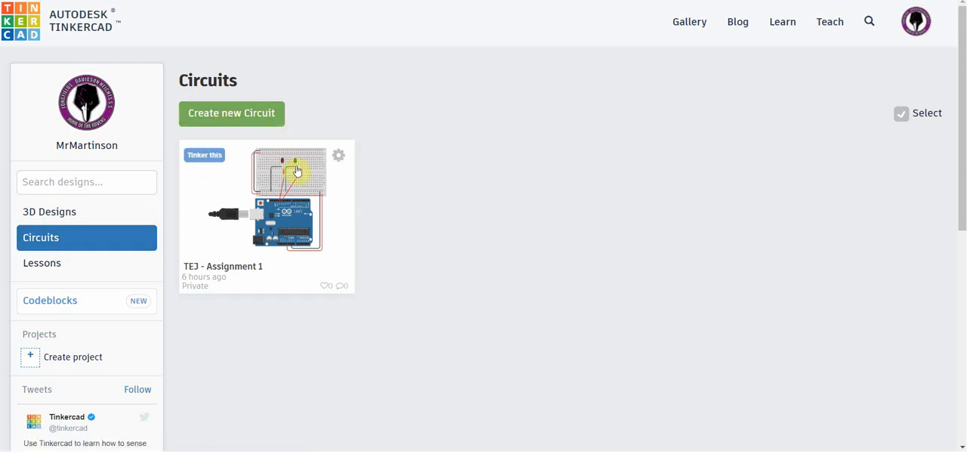
{"action": "left_click", "coordinate": [340, 159]}
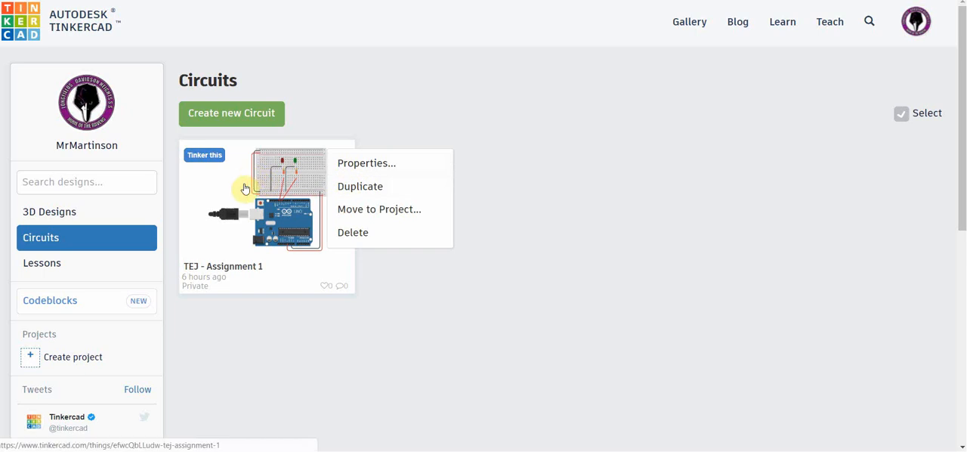
{"action": "left_click", "coordinate": [231, 116]}
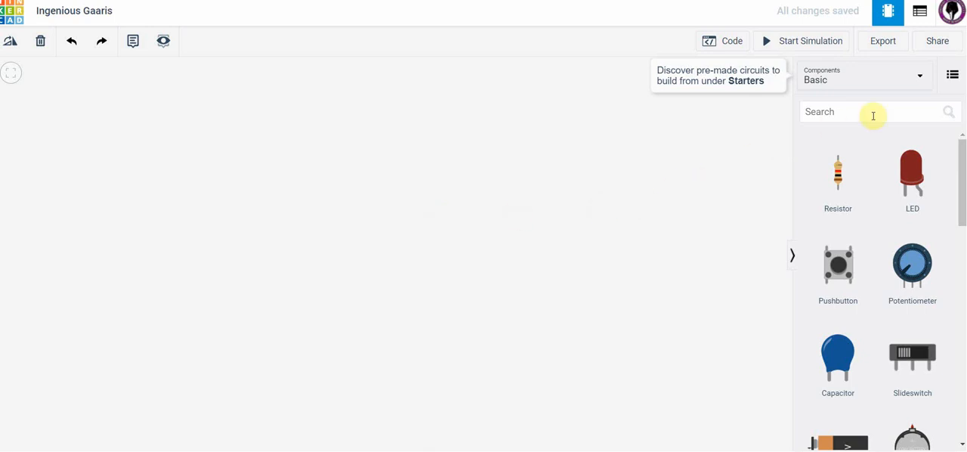
Step: Browse the Arduino starters and place the Breadboard starter, with its pre-wired Arduino Uno, in the workspace
{"action": "left_click", "coordinate": [921, 80]}
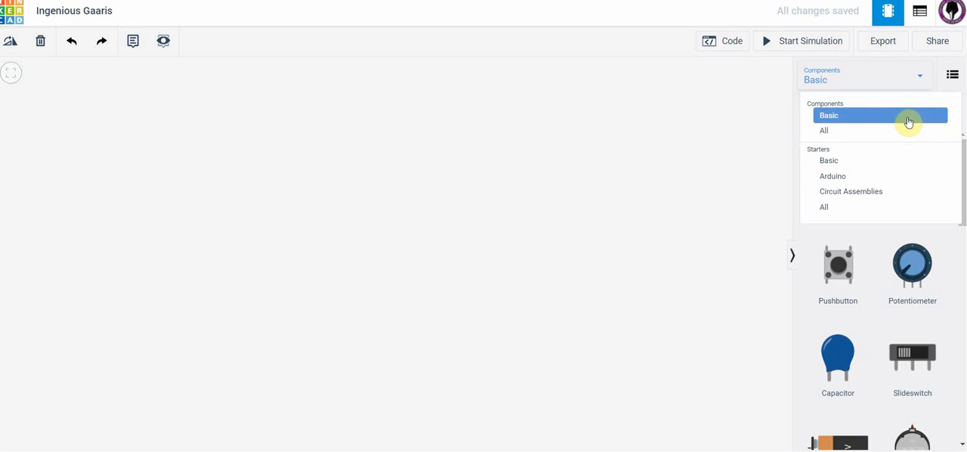
{"action": "left_click", "coordinate": [845, 178]}
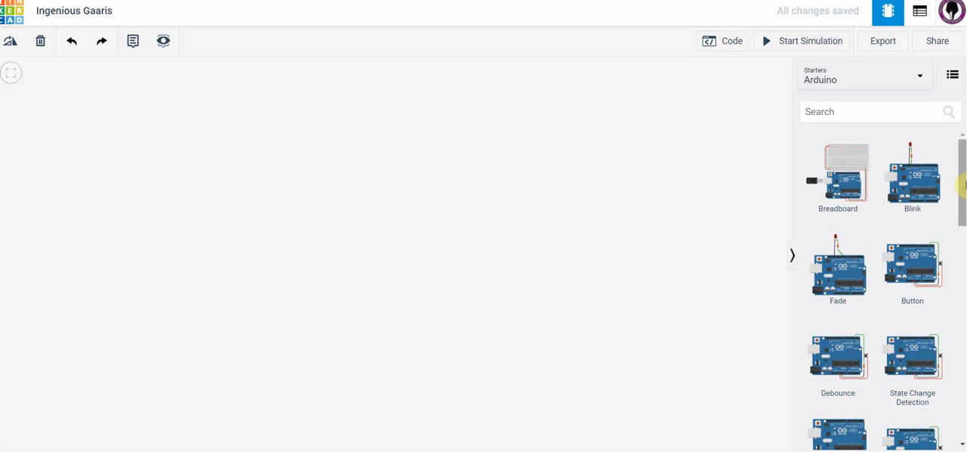
{"action": "mouse_move", "coordinate": [964, 185]}
{"action": "left_mouse_down"}
{"action": "mouse_move", "coordinate": [963, 248]}
{"action": "mouse_move", "coordinate": [962, 174]}
{"action": "left_mouse_up"}
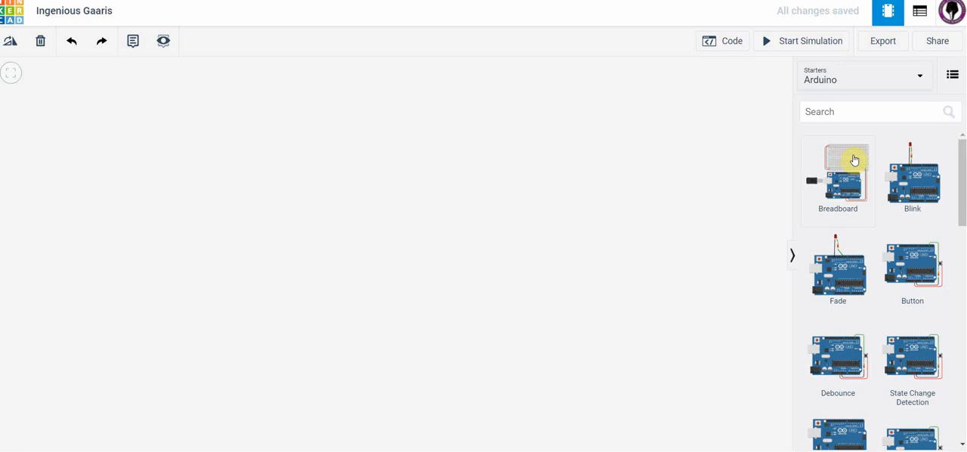
{"action": "left_click_drag", "start_coordinate": [852, 157], "coordinate": [424, 213]}
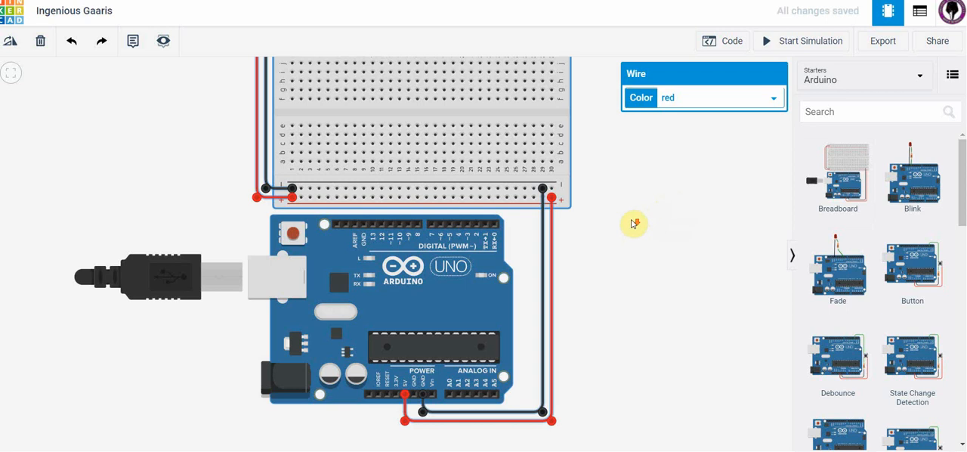
Step: Examine how the Arduino's 5V and GND pins are wired to the breadboard's power rails on both sides
{"action": "scroll", "coordinate": [633, 221], "scroll_direction": "down", "scroll_amount": 1}
{"action": "scroll", "coordinate": [635, 220], "scroll_direction": "down", "scroll_amount": 1}
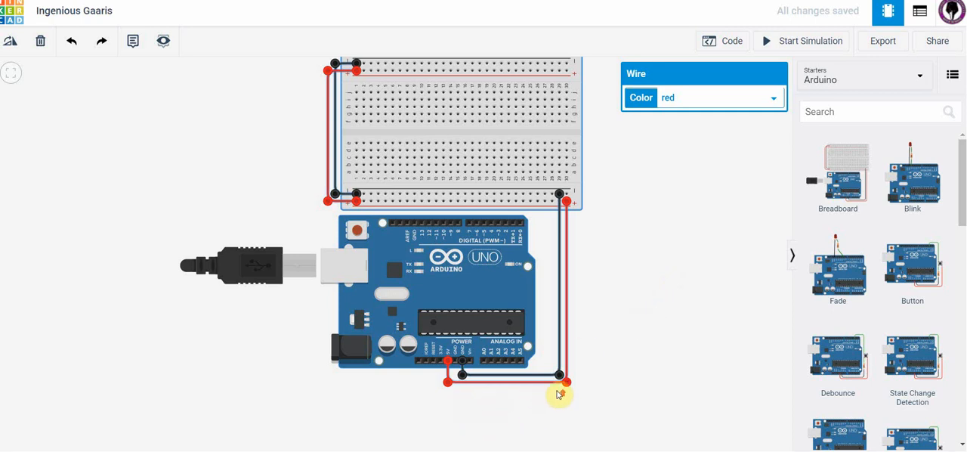
{"action": "scroll", "coordinate": [559, 393], "scroll_direction": "up", "scroll_amount": 4}
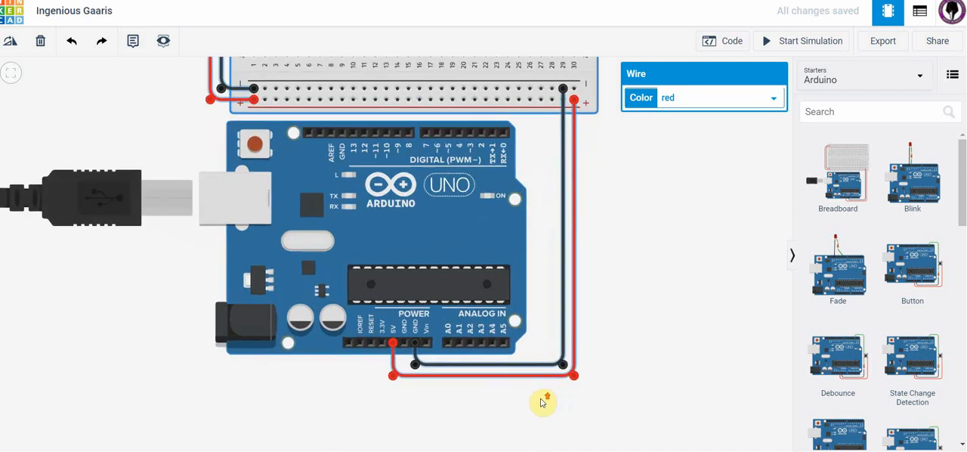
{"action": "scroll", "coordinate": [496, 404], "scroll_direction": "up", "scroll_amount": 4}
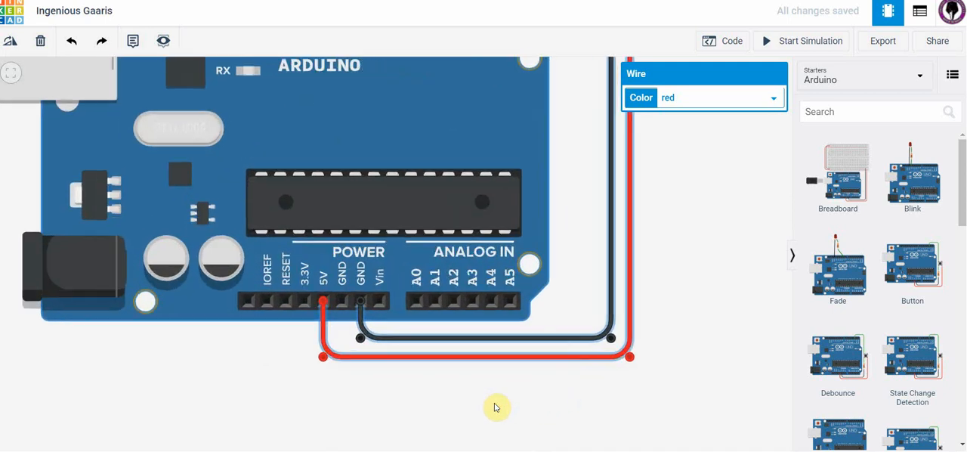
{"action": "scroll", "coordinate": [490, 400], "scroll_direction": "up", "scroll_amount": 1}
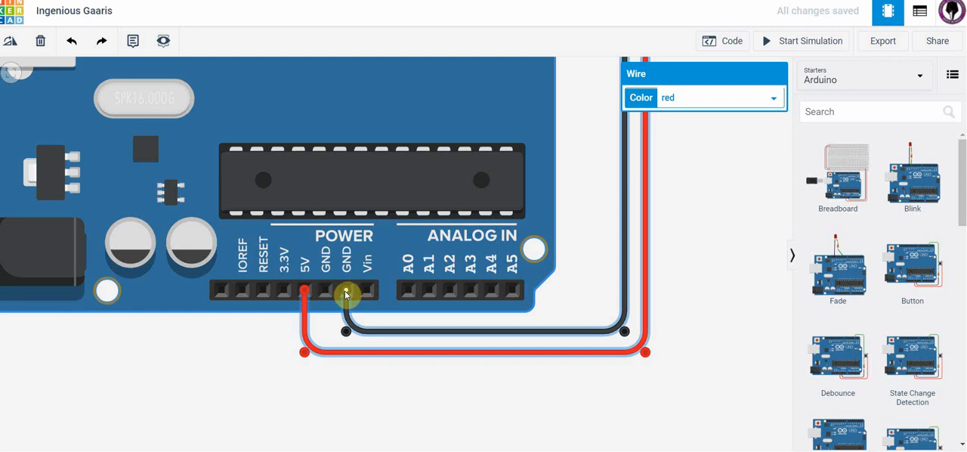
{"action": "scroll", "coordinate": [721, 300], "scroll_direction": "down", "scroll_amount": 2}
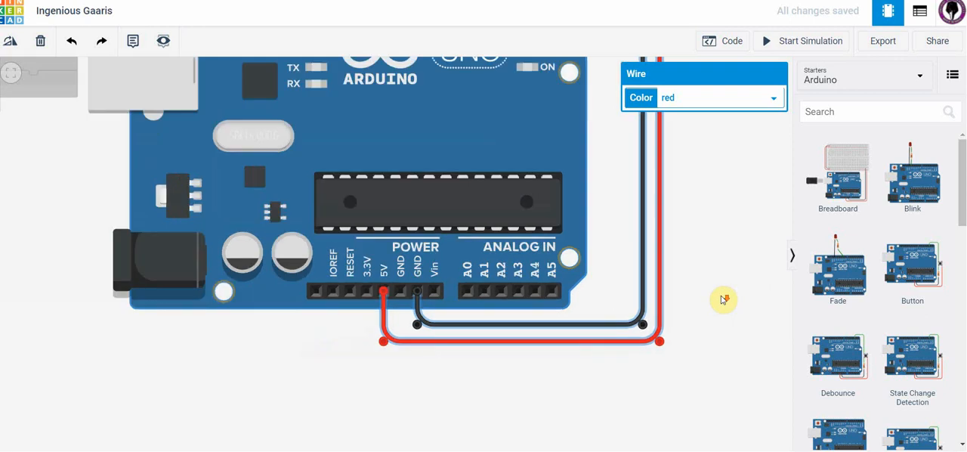
{"action": "scroll", "coordinate": [721, 300], "scroll_direction": "down", "scroll_amount": 3}
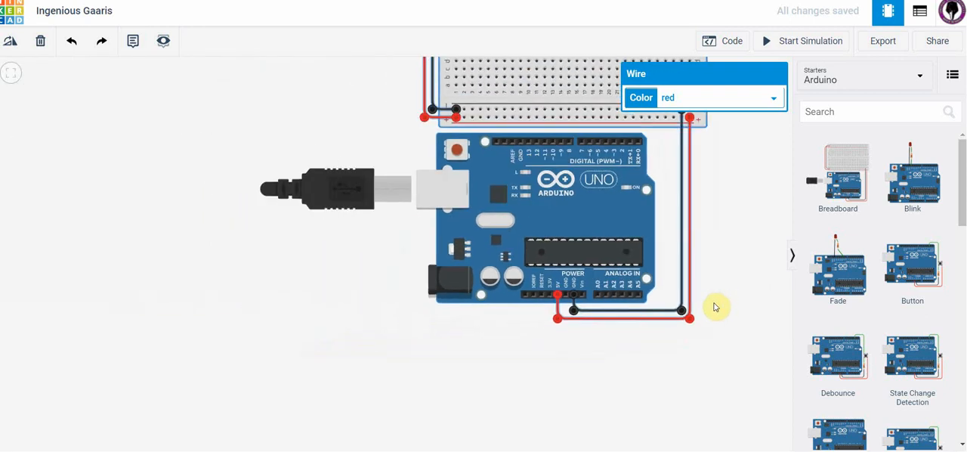
{"action": "left_click_drag", "start_coordinate": [317, 314], "coordinate": [161, 390]}
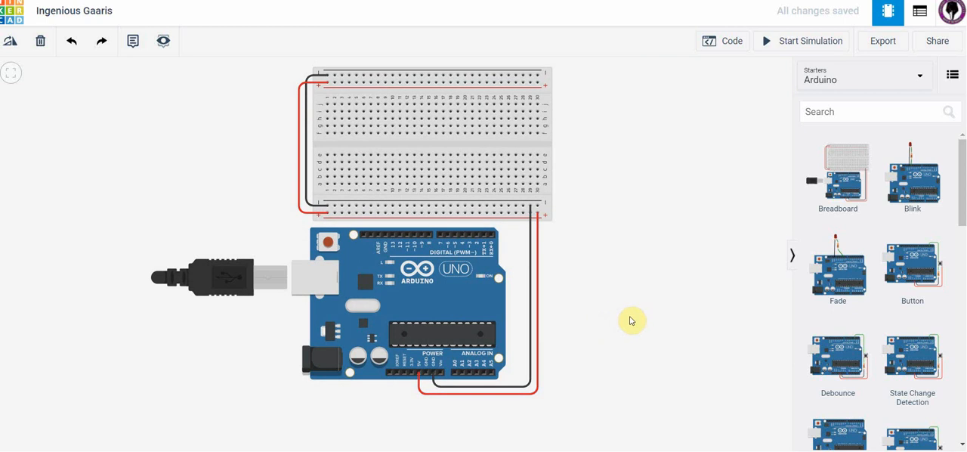
{"action": "left_click", "coordinate": [421, 382]}
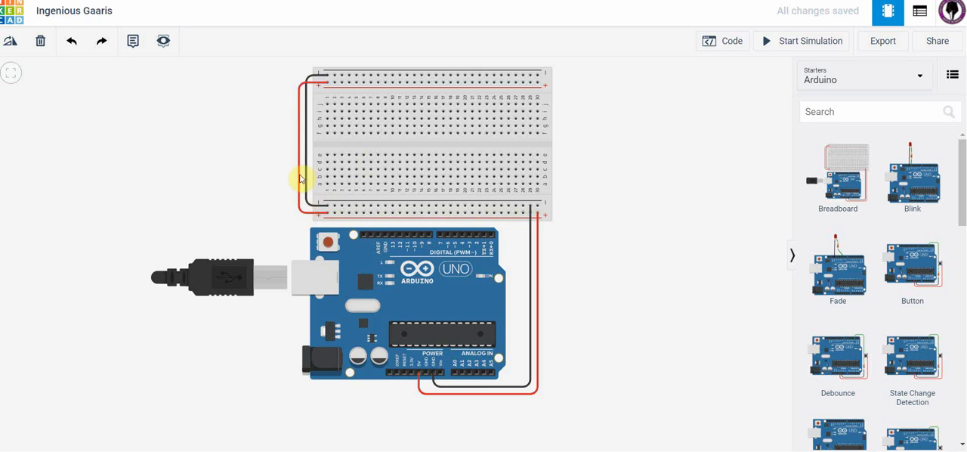
{"action": "left_click_drag", "start_coordinate": [301, 89], "coordinate": [327, 86]}
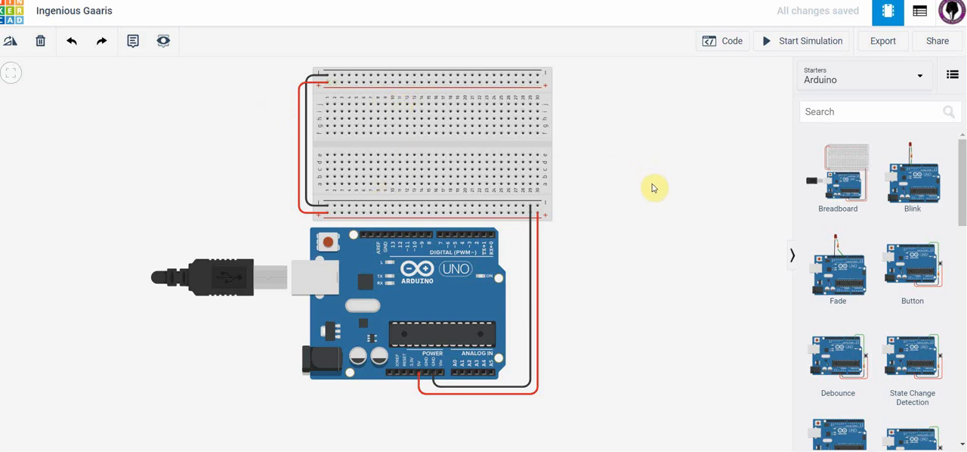
{"action": "scroll", "coordinate": [652, 188], "scroll_direction": "down", "scroll_amount": 1}
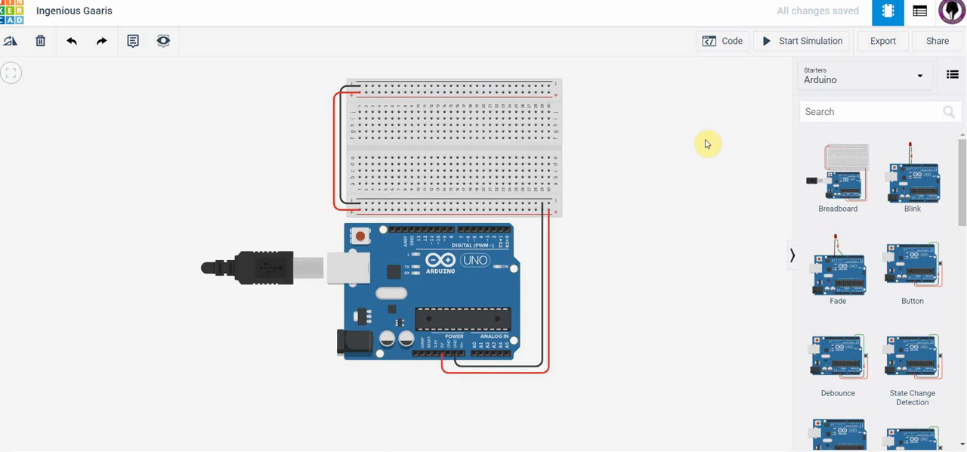
{"action": "scroll", "coordinate": [707, 143], "scroll_direction": "up", "scroll_amount": 1}
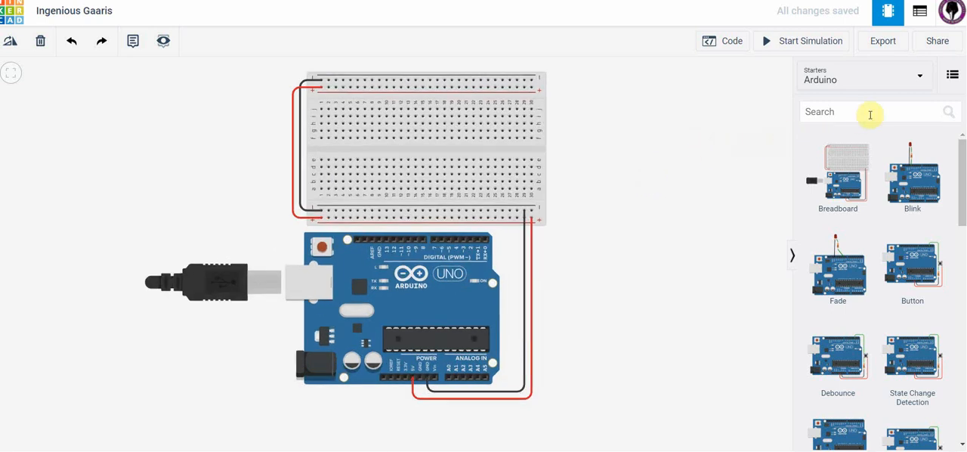
Step: Place a resistor from the basic components on the lower half of the breadboard and set its resistance to 220 Ω
{"action": "left_click", "coordinate": [921, 78]}
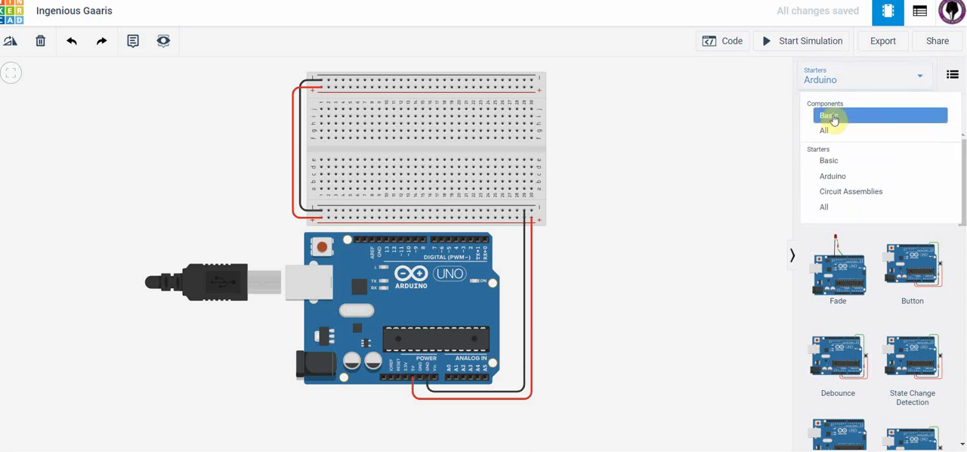
{"action": "left_click", "coordinate": [833, 117]}
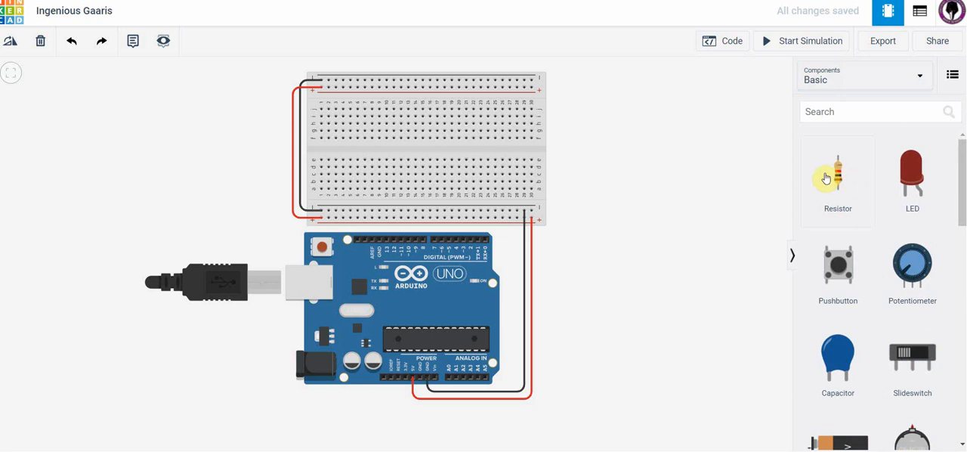
{"action": "left_click_drag", "start_coordinate": [842, 179], "coordinate": [401, 177]}
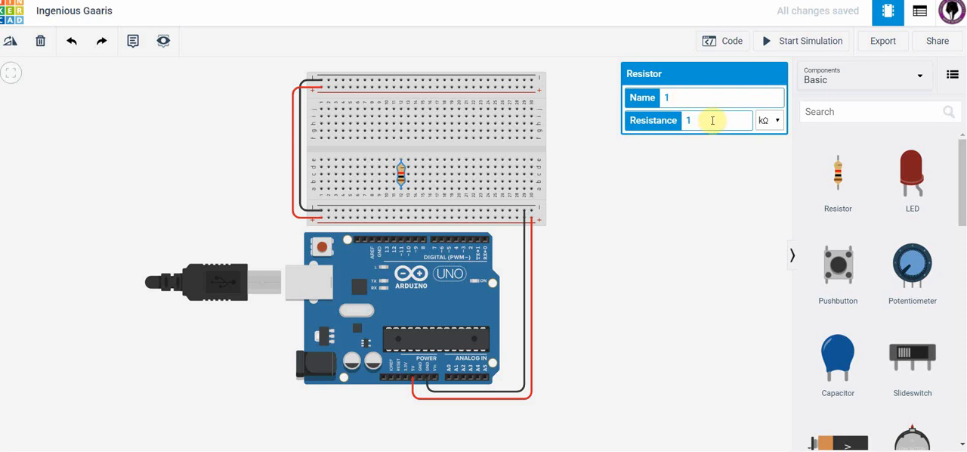
{"action": "left_click", "coordinate": [778, 122]}
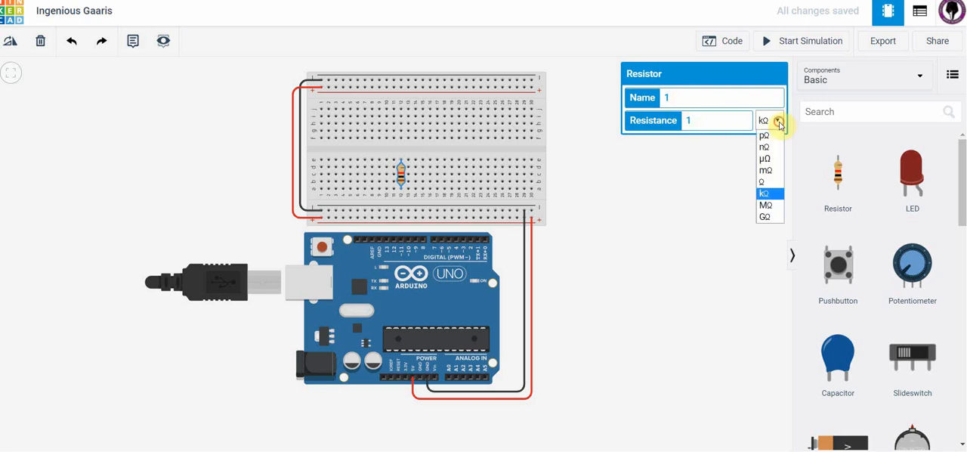
{"action": "left_click", "coordinate": [761, 181]}
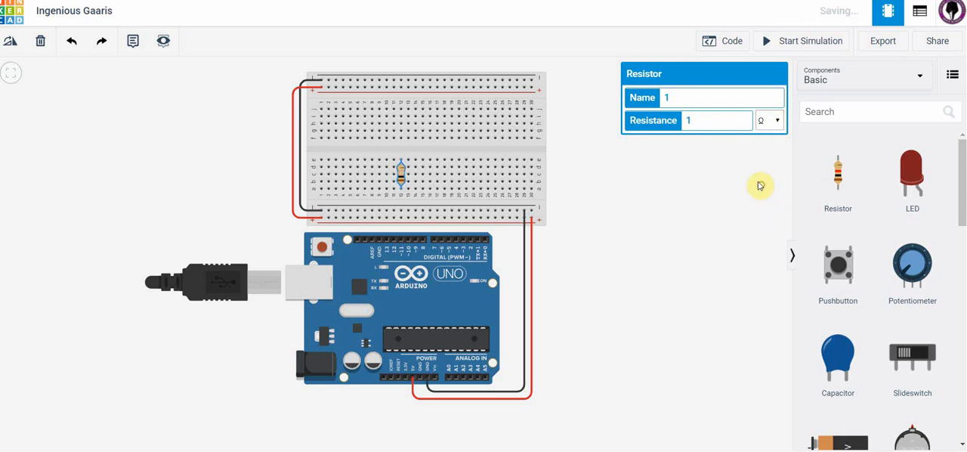
{"action": "double_click", "coordinate": [697, 122]}
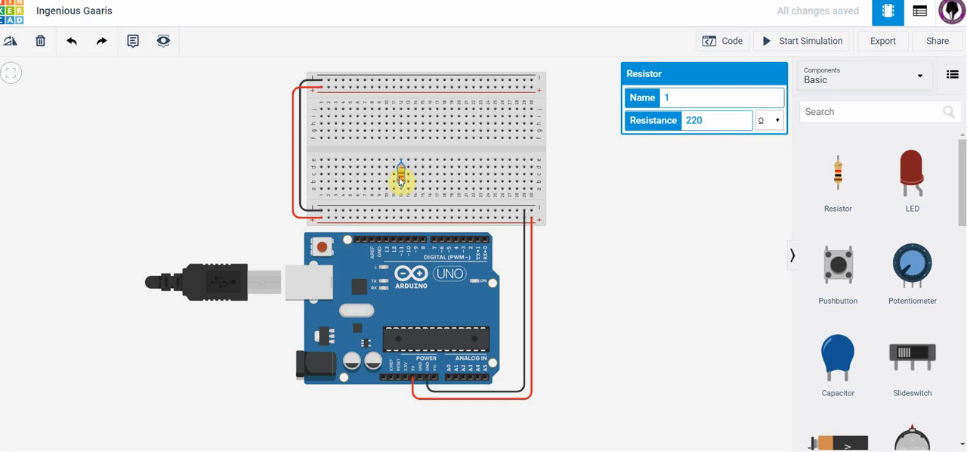
Step: Rotate the resistor to horizontal and move it down to row b, spanning columns 10 to 14
{"action": "left_click", "coordinate": [12, 44]}
{"action": "left_click", "coordinate": [11, 44]}
{"action": "left_click", "coordinate": [11, 44]}
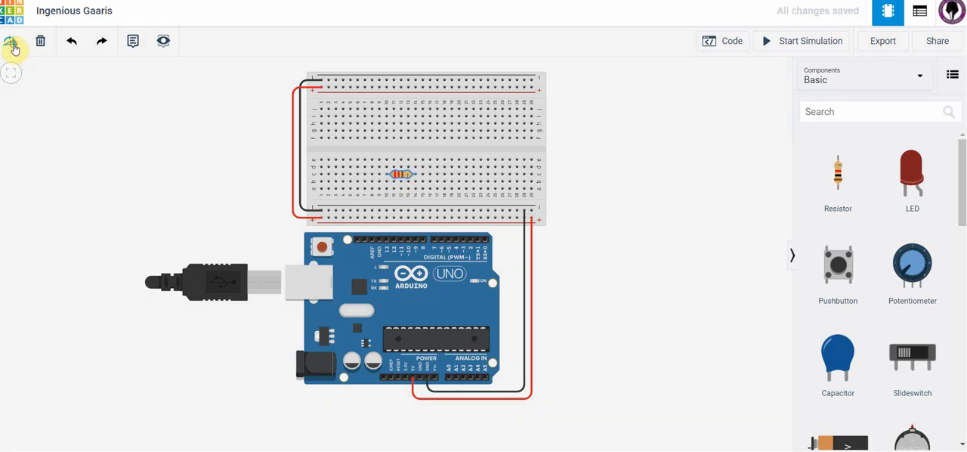
{"action": "left_click_drag", "start_coordinate": [395, 173], "coordinate": [404, 182]}
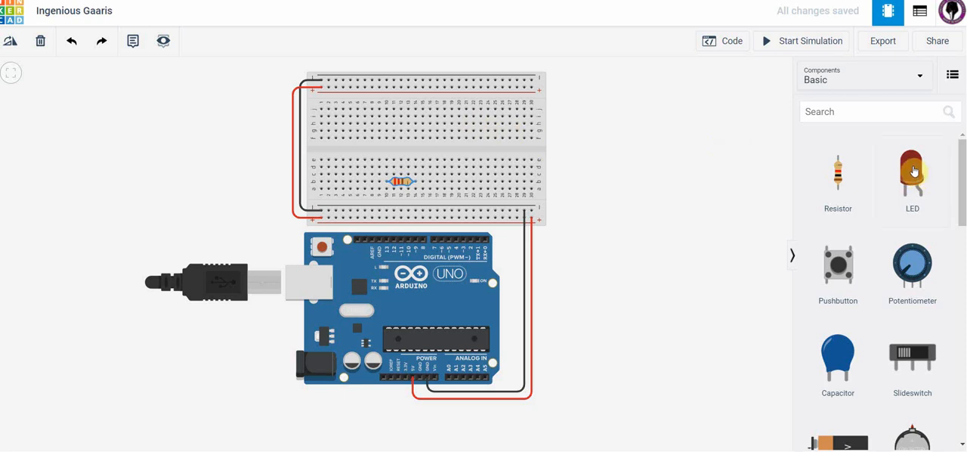
Step: Place a red LED in columns 9 and 10 beside the resistor, and wire Arduino pin 13 to column 14, row a
{"action": "left_click_drag", "start_coordinate": [901, 181], "coordinate": [385, 180]}
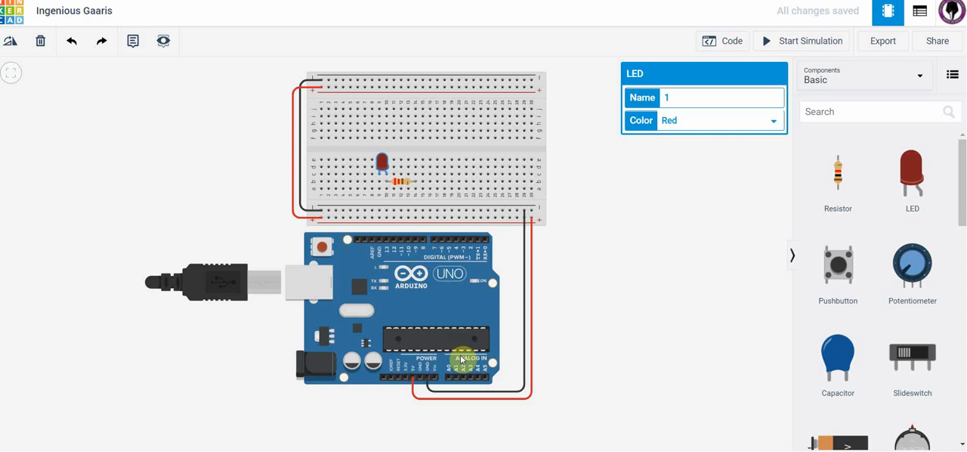
{"action": "left_click", "coordinate": [387, 241]}
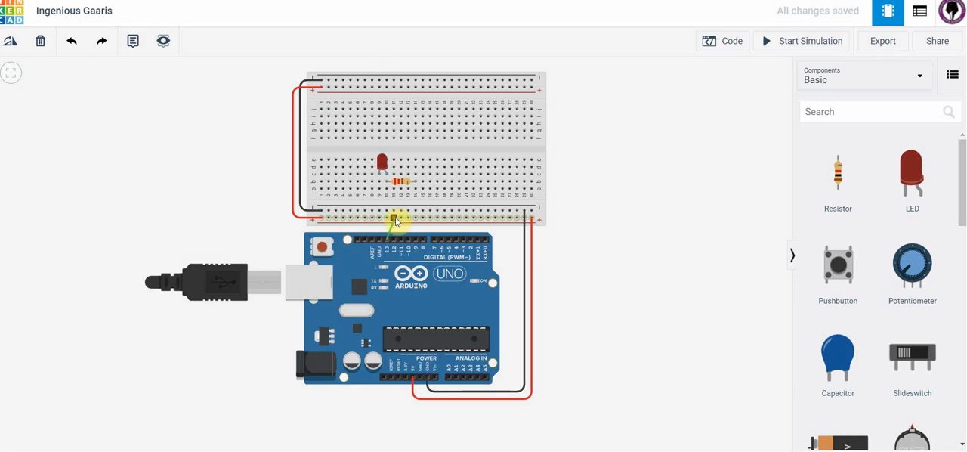
{"action": "left_click", "coordinate": [414, 188]}
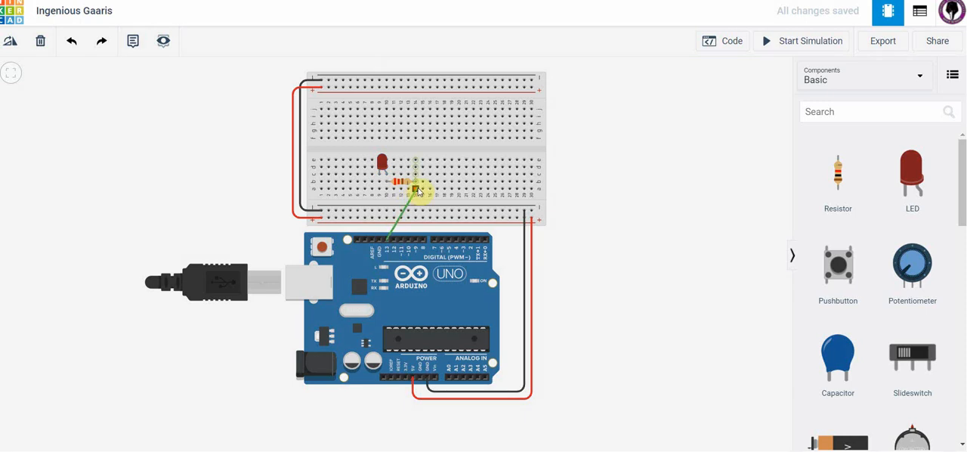
{"action": "left_click", "coordinate": [416, 190]}
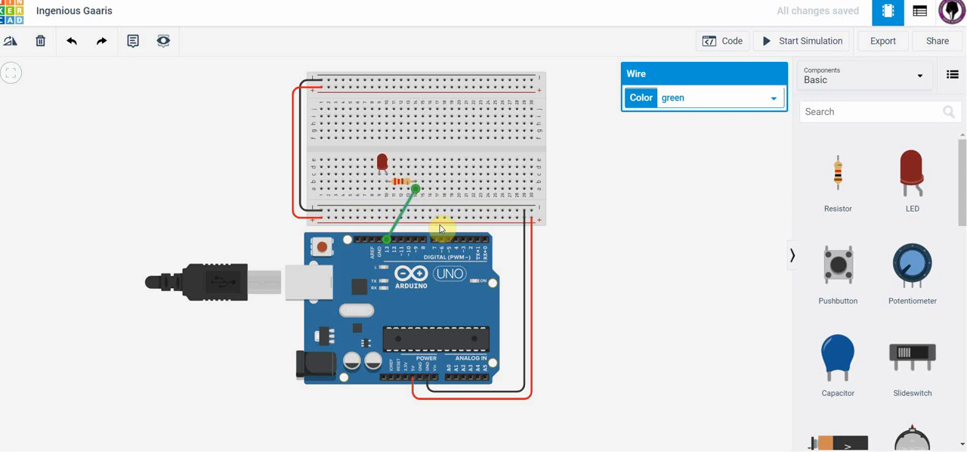
Step: Wire the LED's column 9 leg from row a to the lower negative rail and colour that wire black
{"action": "left_click", "coordinate": [380, 191]}
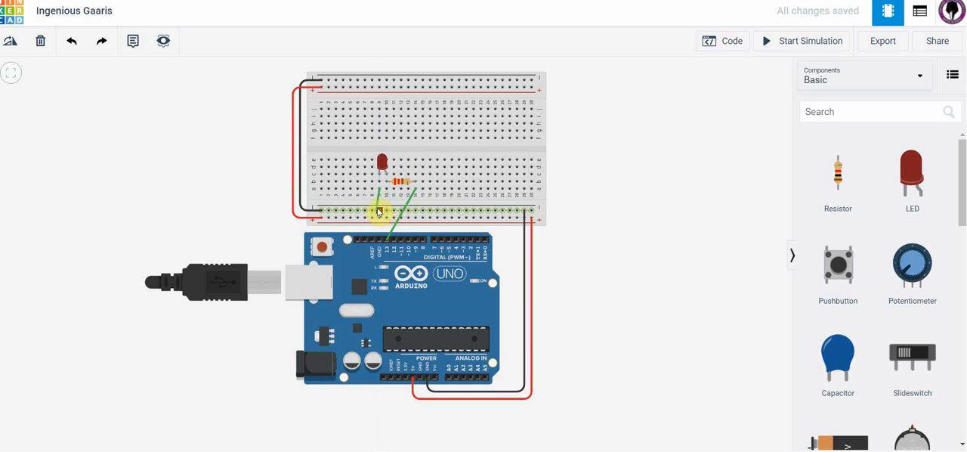
{"action": "left_click", "coordinate": [379, 212]}
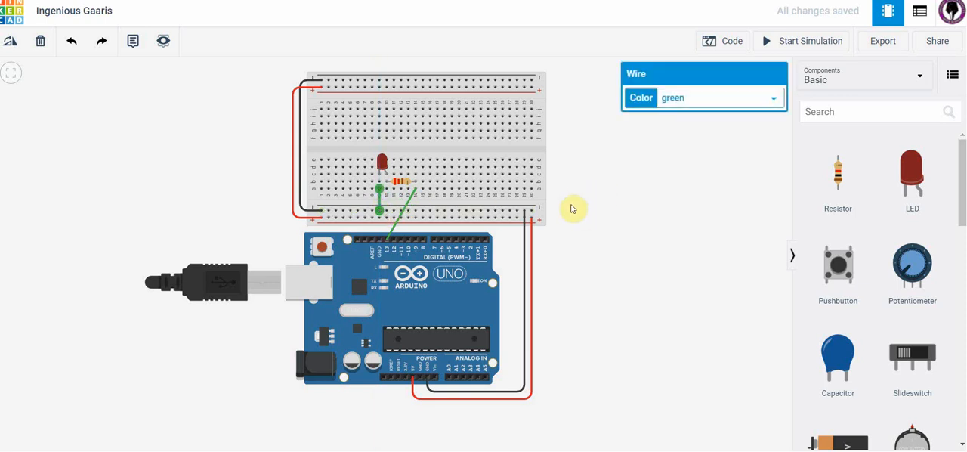
{"action": "left_click", "coordinate": [774, 99]}
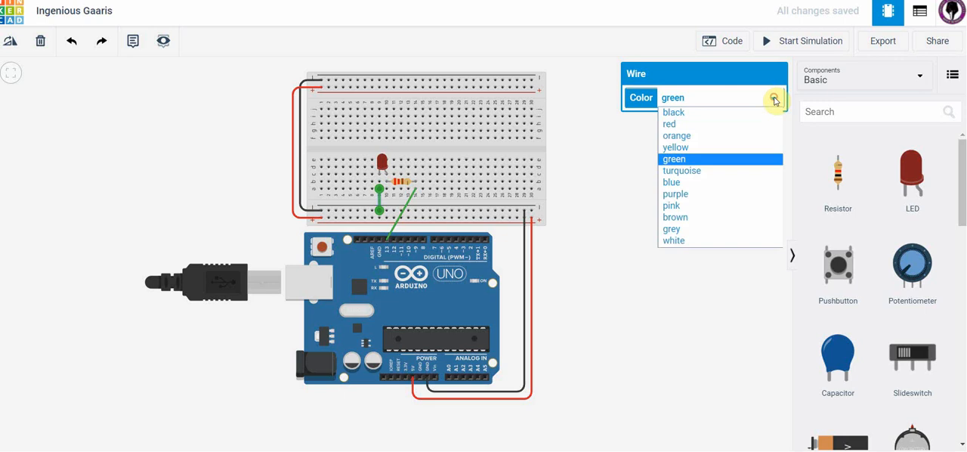
{"action": "left_click", "coordinate": [709, 113]}
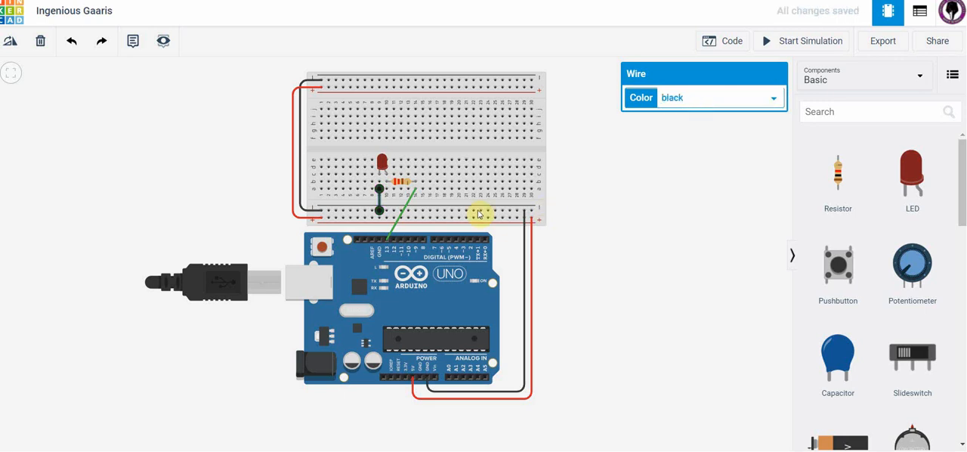
Step: Change the colour of the wire between Arduino pin 13 and the resistor to red
{"action": "left_click", "coordinate": [404, 205]}
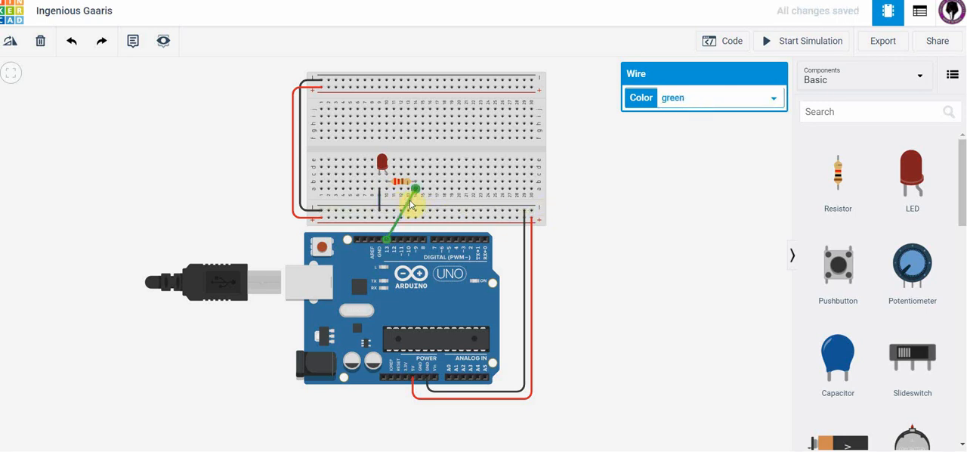
{"action": "left_click", "coordinate": [772, 101]}
{"action": "left_click", "coordinate": [730, 124]}
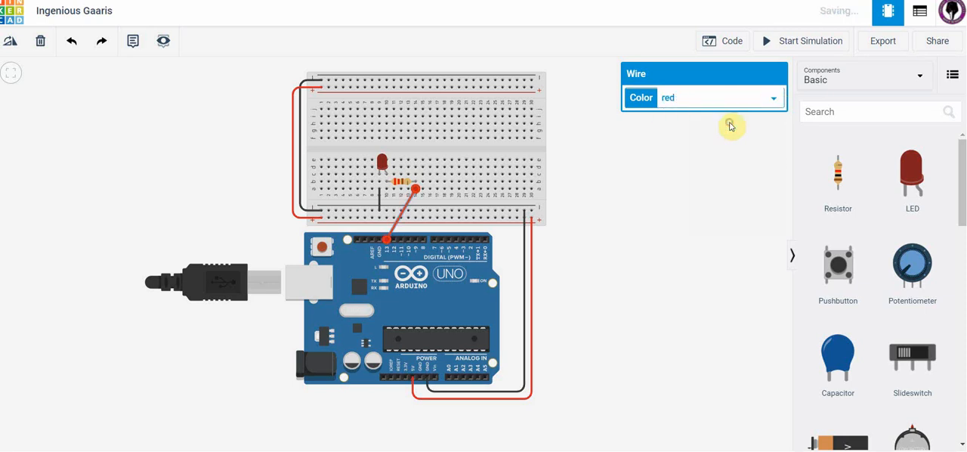
{"action": "left_click", "coordinate": [602, 179]}
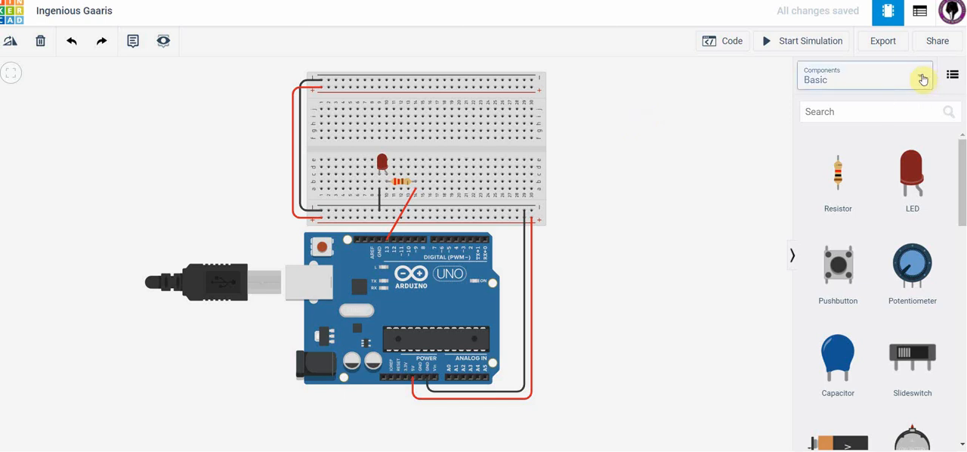
Step: Open the code editor and delete both built-in LED blocks from the default program, keeping the two wait blocks separate in the workspace
{"action": "left_click", "coordinate": [726, 44]}
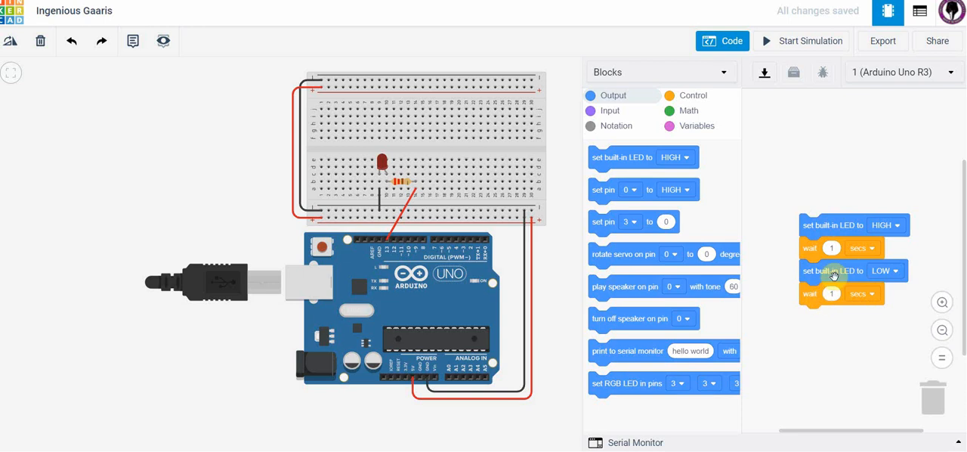
{"action": "left_click_drag", "start_coordinate": [837, 229], "coordinate": [824, 160]}
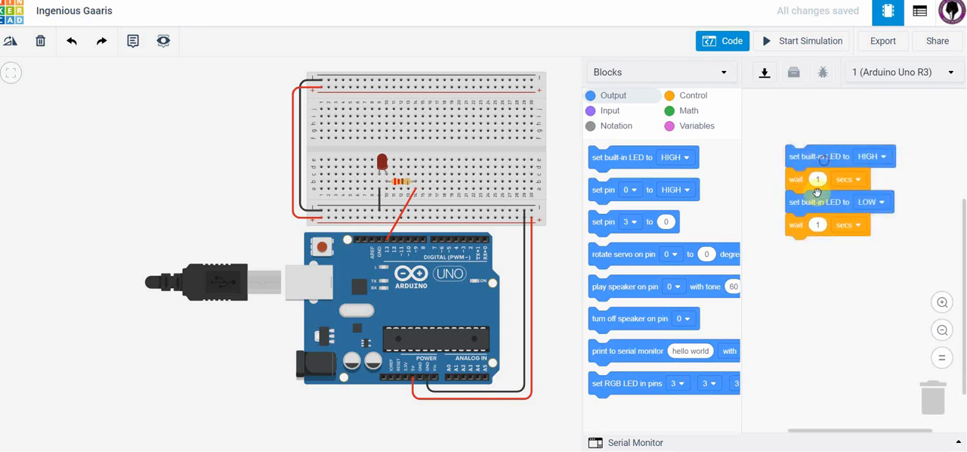
{"action": "left_click_drag", "start_coordinate": [797, 227], "coordinate": [802, 300]}
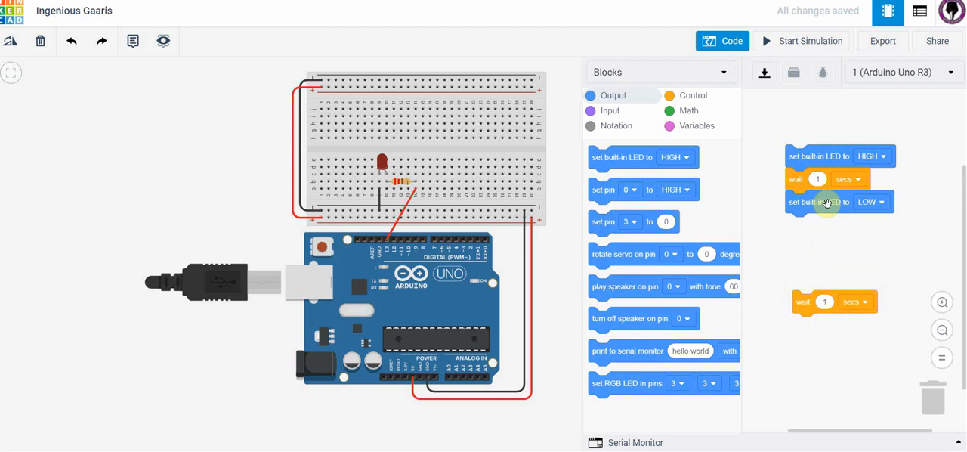
{"action": "left_click_drag", "start_coordinate": [824, 204], "coordinate": [933, 374]}
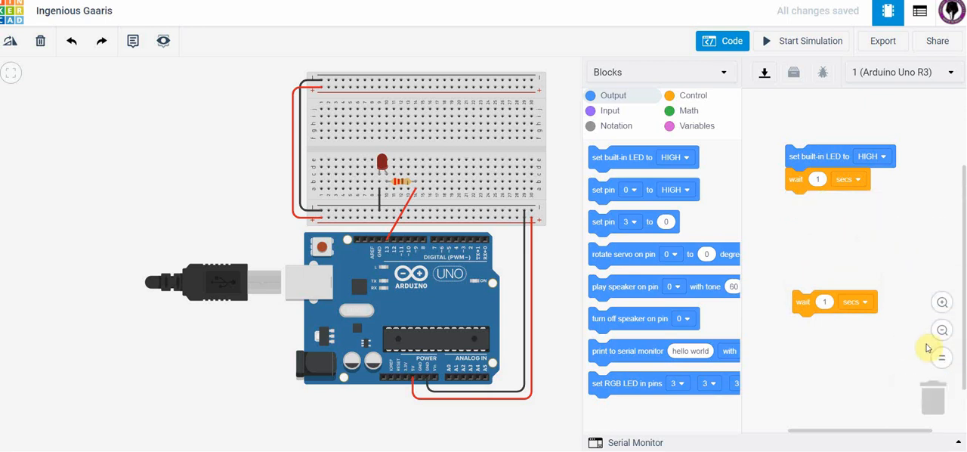
{"action": "left_click_drag", "start_coordinate": [796, 182], "coordinate": [805, 231]}
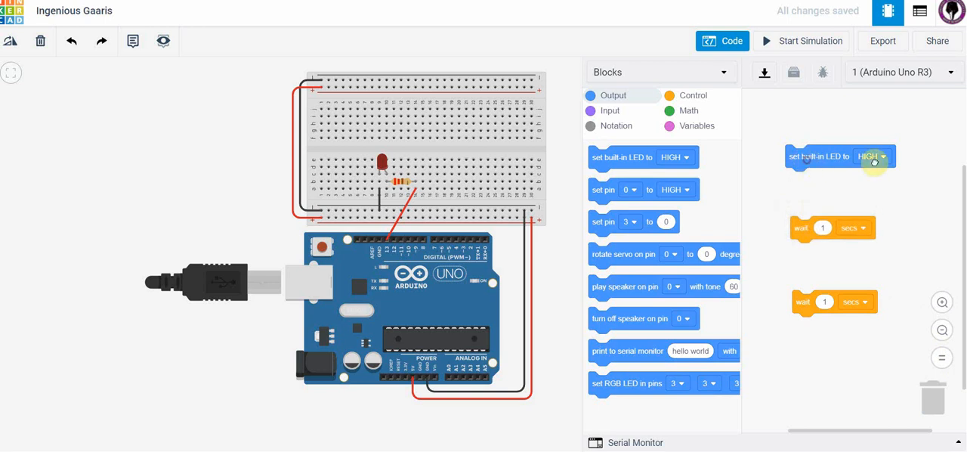
{"action": "left_click_drag", "start_coordinate": [801, 159], "coordinate": [934, 377]}
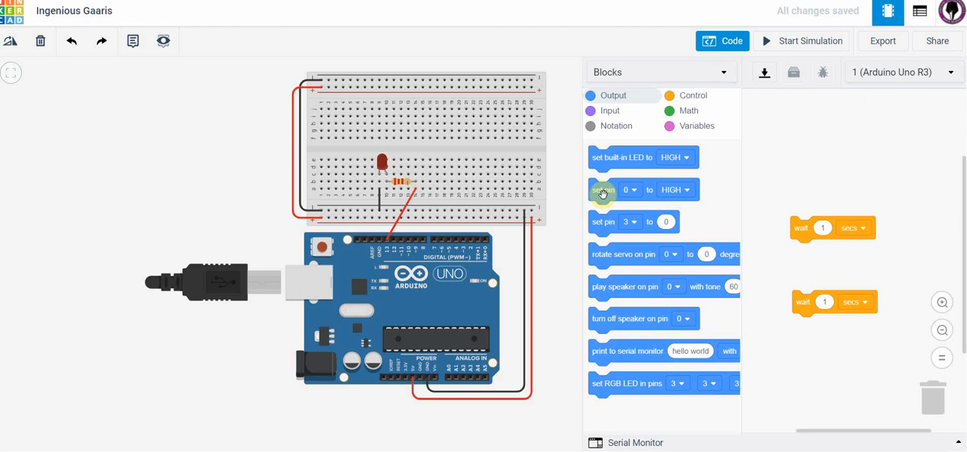
Step: Add an output block that sets pin 13 to HIGH and attach one of the 1-second wait blocks beneath it
{"action": "left_click_drag", "start_coordinate": [599, 192], "coordinate": [797, 176]}
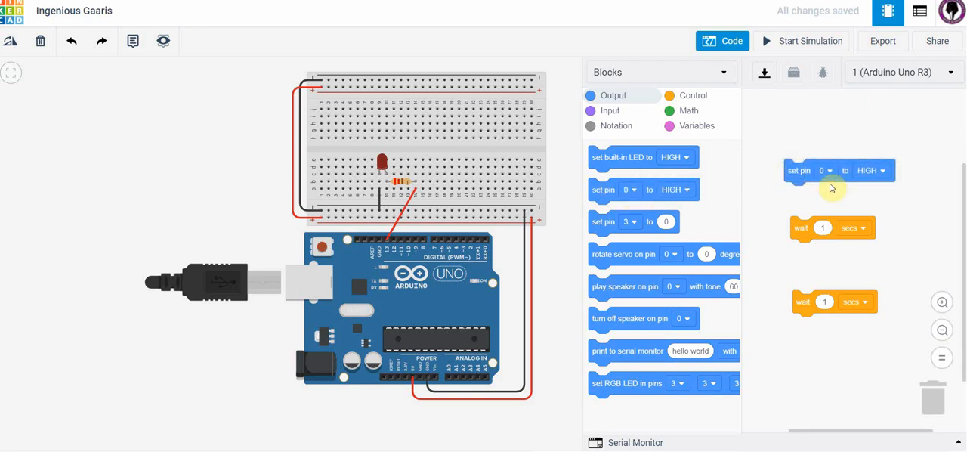
{"action": "left_click", "coordinate": [825, 171]}
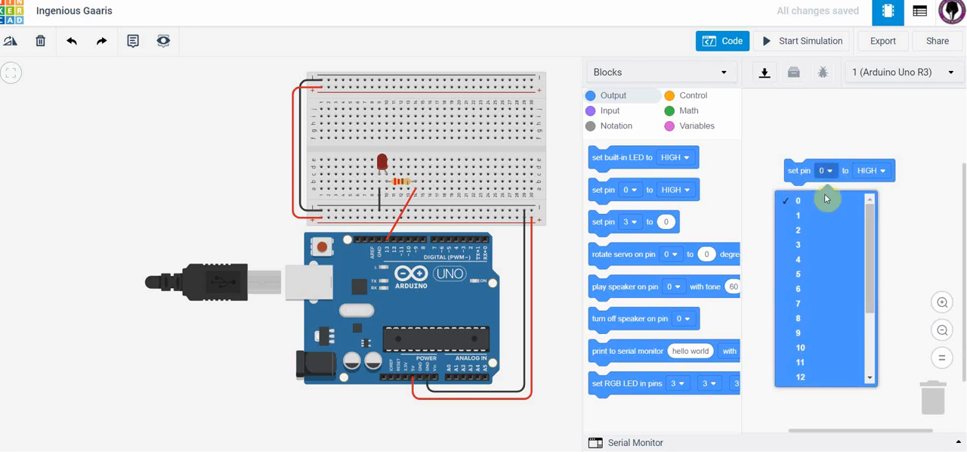
{"action": "left_click_drag", "start_coordinate": [868, 298], "coordinate": [849, 334]}
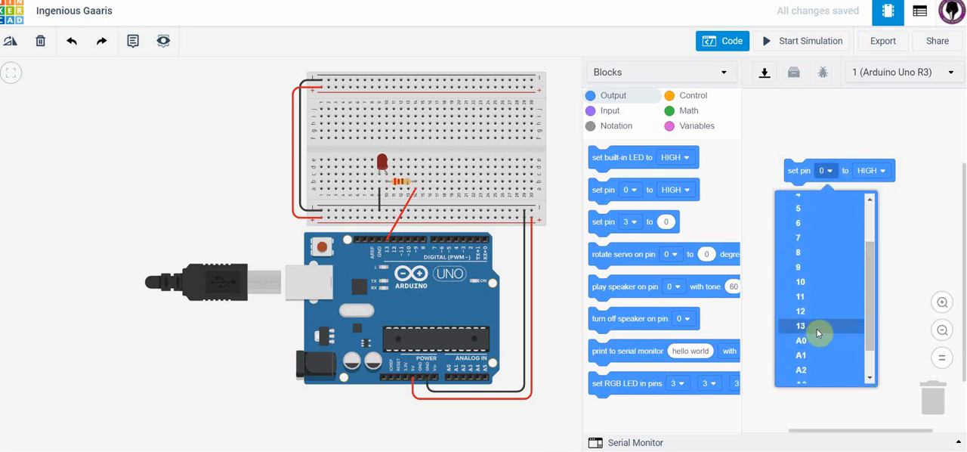
{"action": "left_click", "coordinate": [816, 330]}
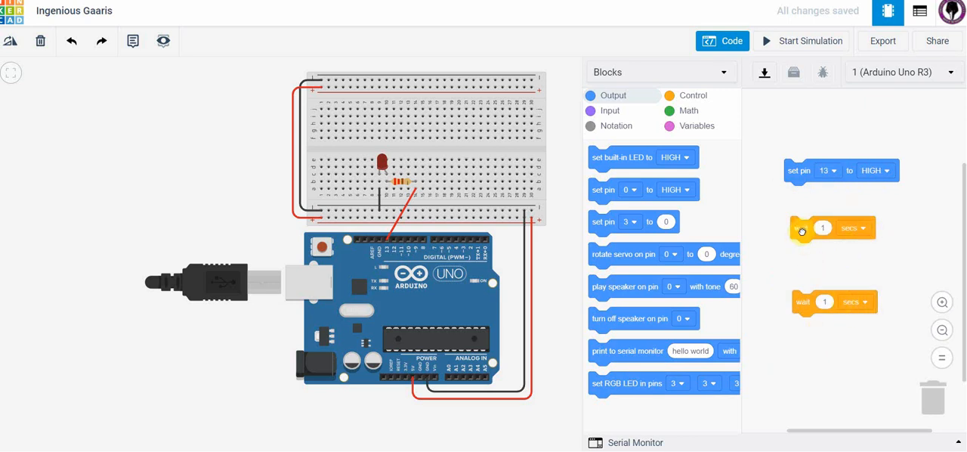
{"action": "left_click_drag", "start_coordinate": [802, 231], "coordinate": [795, 195]}
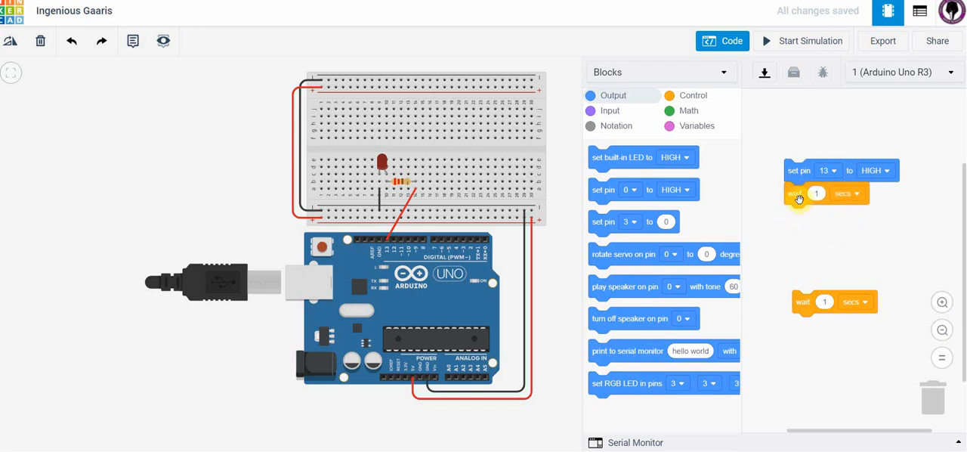
Step: Append an output block setting pin 13 to LOW below the wait block, and attach the remaining 1-second wait beneath it
{"action": "left_click", "coordinate": [698, 99]}
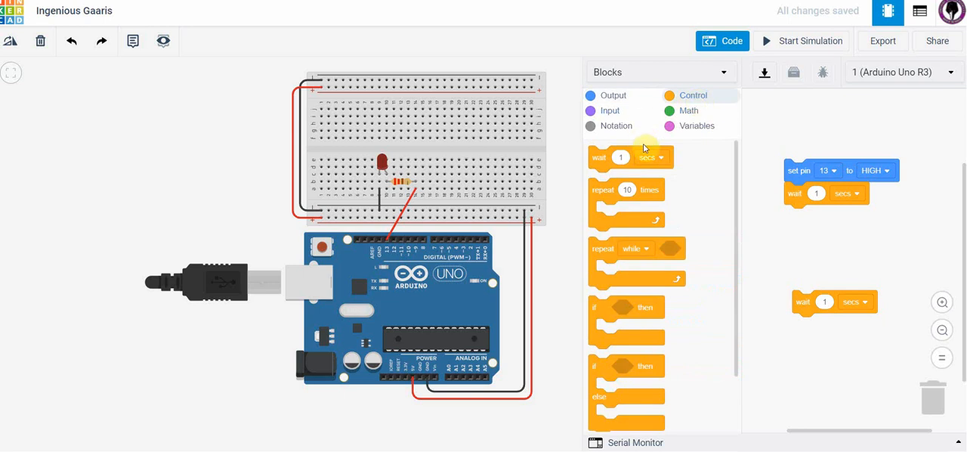
{"action": "left_click", "coordinate": [610, 96]}
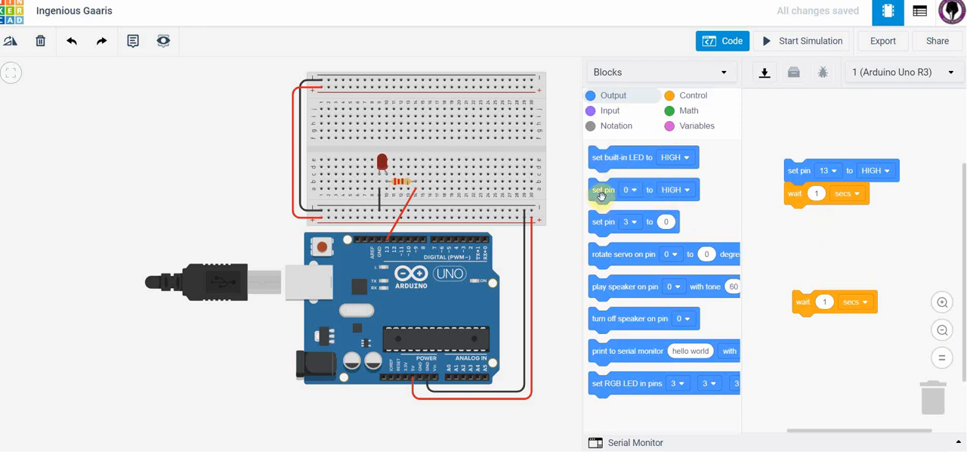
{"action": "left_click_drag", "start_coordinate": [601, 194], "coordinate": [799, 225]}
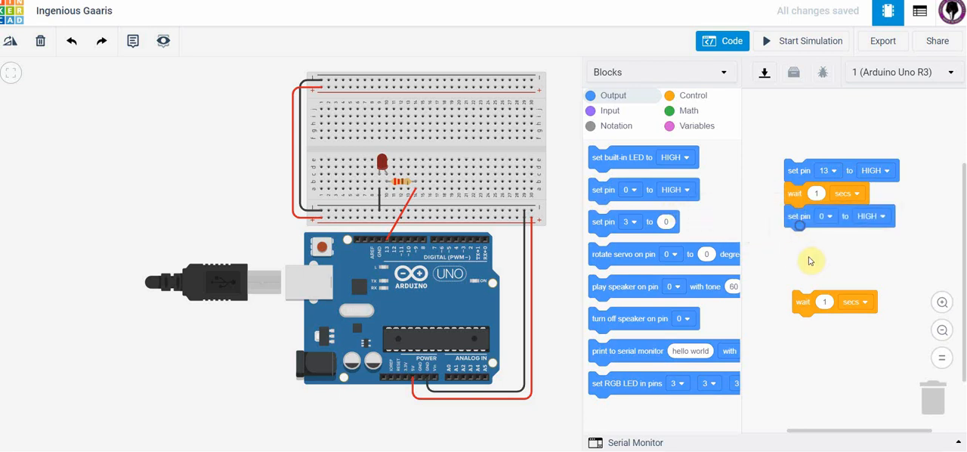
{"action": "left_click", "coordinate": [831, 216]}
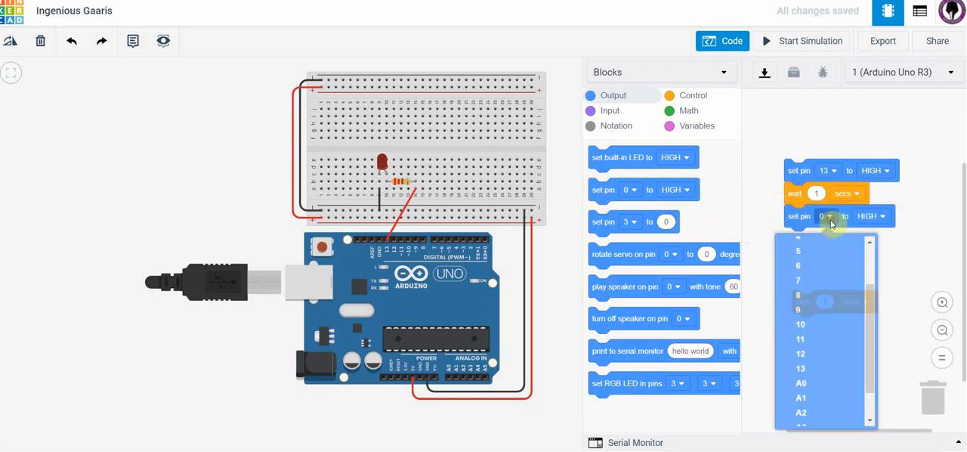
{"action": "left_click", "coordinate": [821, 373]}
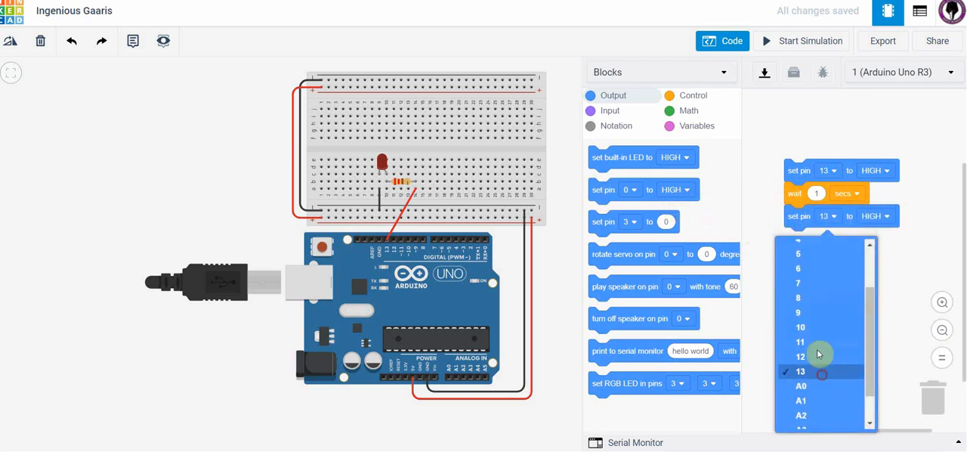
{"action": "left_click", "coordinate": [886, 217]}
{"action": "left_click", "coordinate": [856, 261]}
{"action": "left_click", "coordinate": [802, 303]}
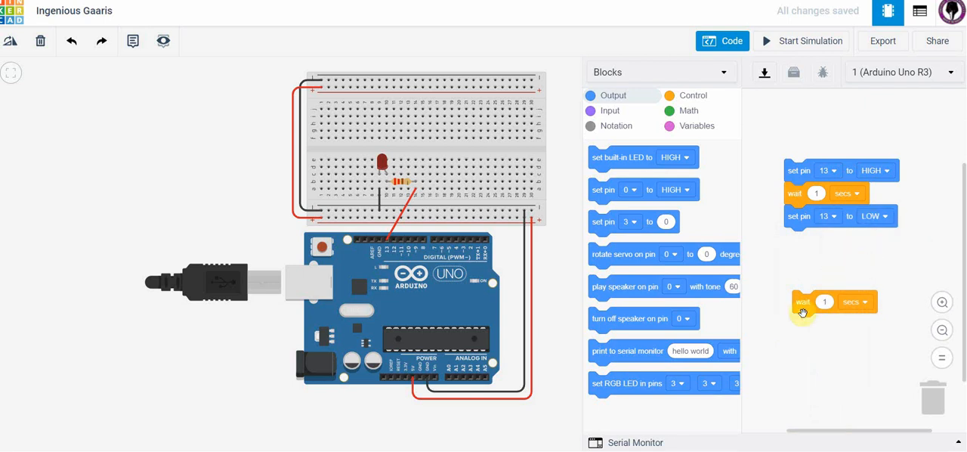
{"action": "left_click_drag", "start_coordinate": [802, 303], "coordinate": [794, 241]}
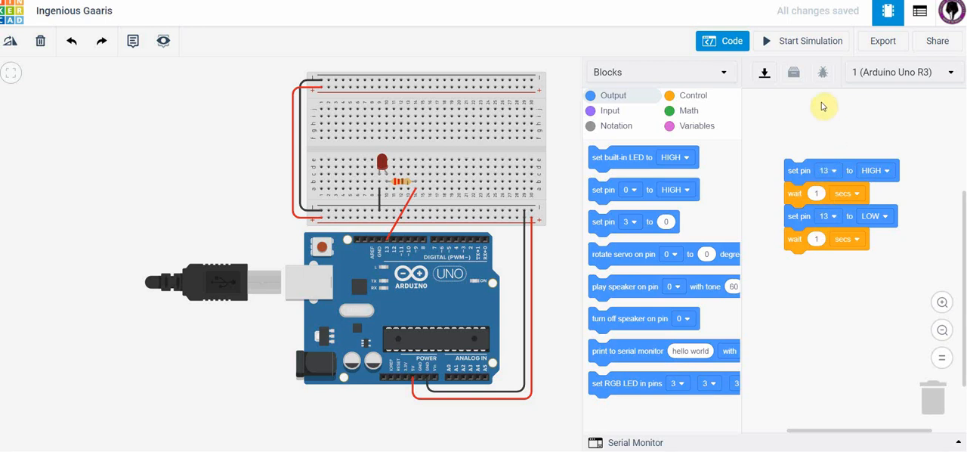
Step: Run the simulation, examine the behaviour of the LED and the Arduino board up close, and stop the simulation
{"action": "left_click", "coordinate": [807, 44]}
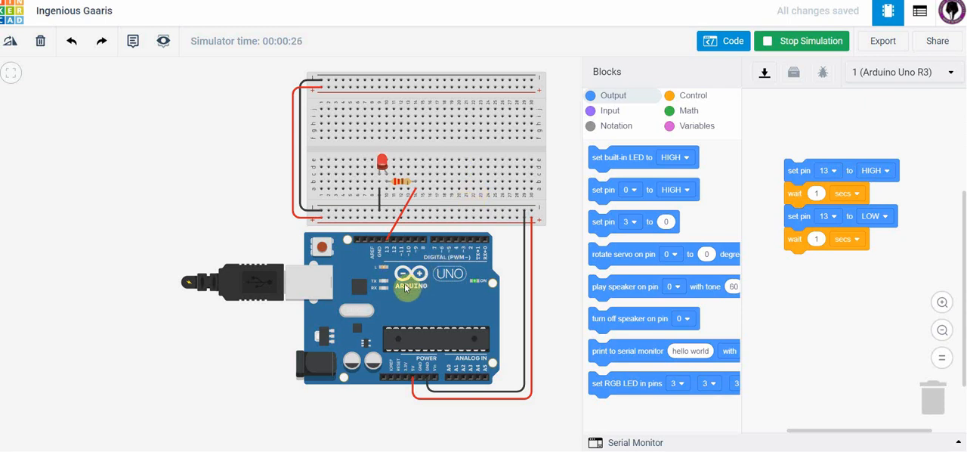
{"action": "scroll", "coordinate": [260, 240], "scroll_direction": "up", "scroll_amount": 4}
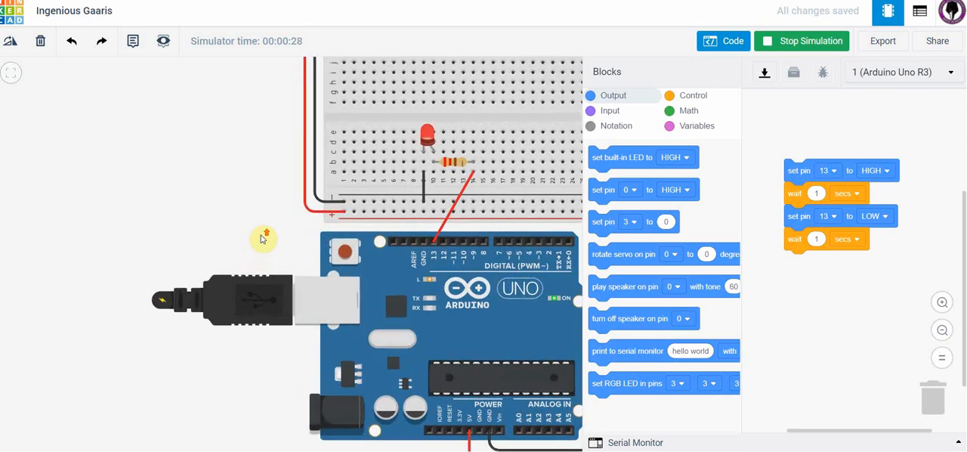
{"action": "scroll", "coordinate": [205, 185], "scroll_direction": "up", "scroll_amount": 3}
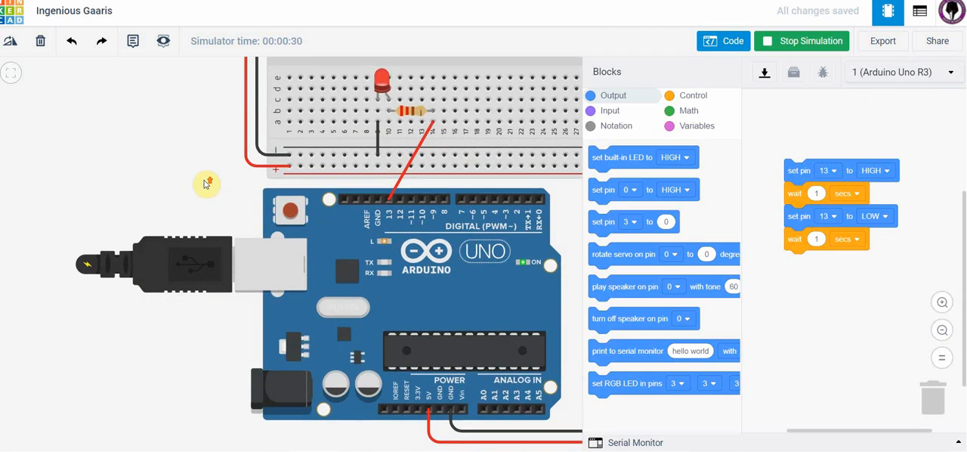
{"action": "left_click_drag", "start_coordinate": [228, 210], "coordinate": [158, 253]}
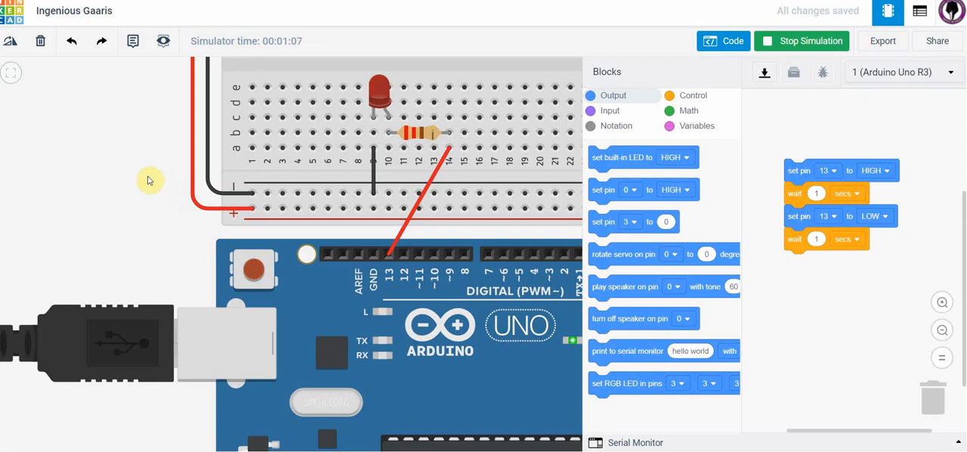
{"action": "scroll", "coordinate": [144, 171], "scroll_direction": "down", "scroll_amount": 3}
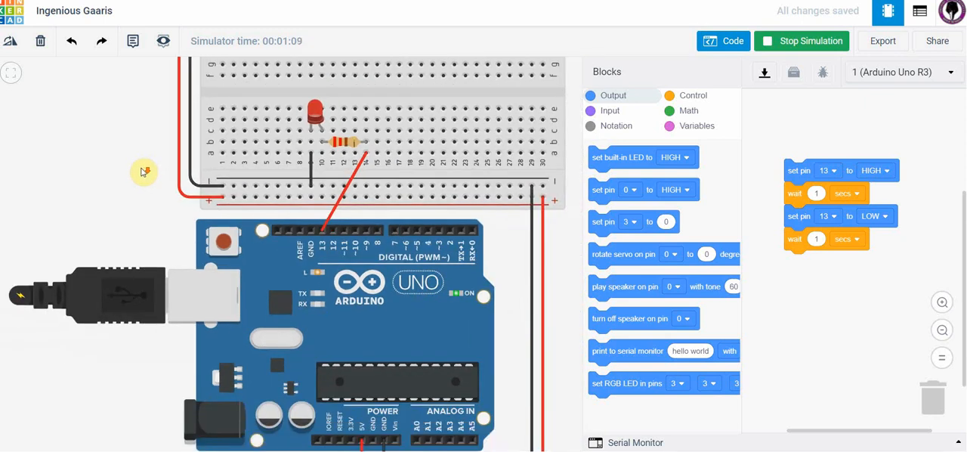
{"action": "scroll", "coordinate": [142, 170], "scroll_direction": "down", "scroll_amount": 2}
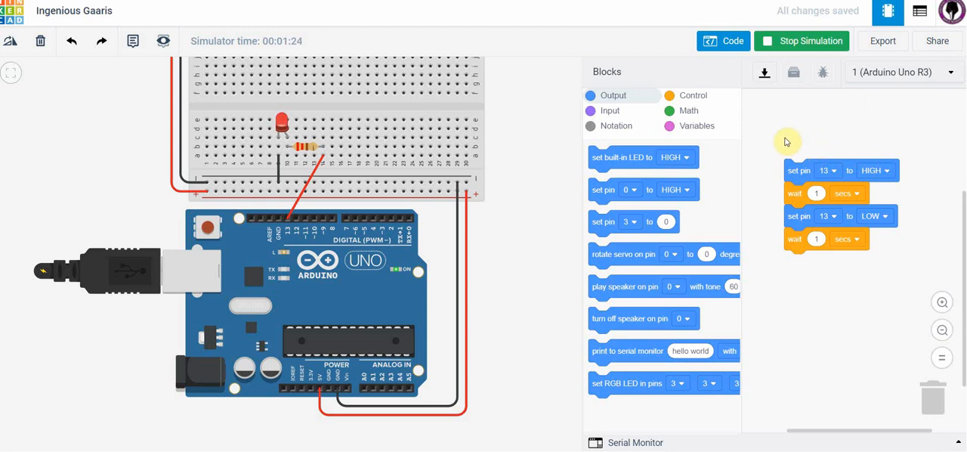
{"action": "left_click", "coordinate": [727, 42]}
{"action": "left_click", "coordinate": [730, 44]}
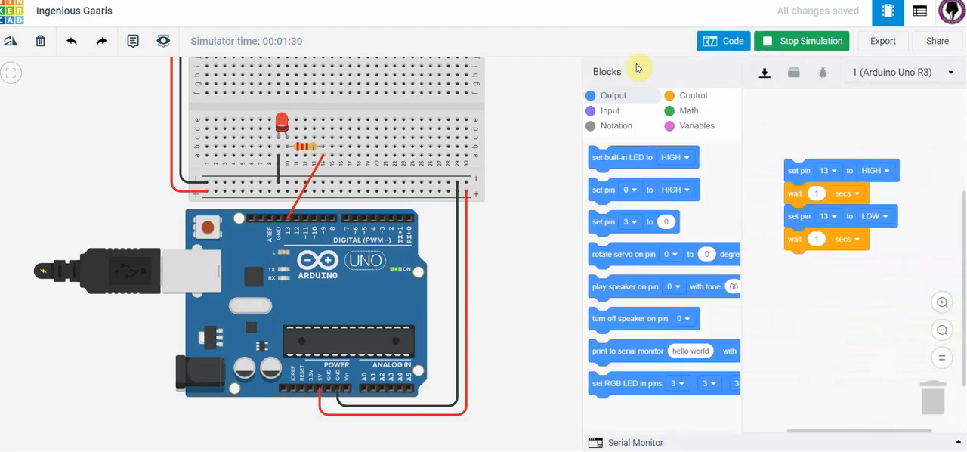
{"action": "left_click", "coordinate": [812, 54]}
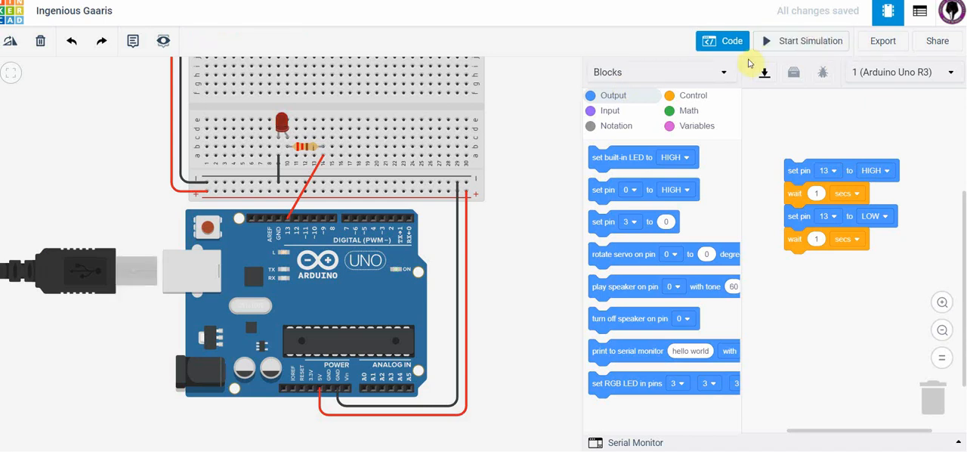
Step: Switch the code editor from Blocks to Text mode, accepting the loss of the blocks
{"action": "left_click", "coordinate": [723, 73]}
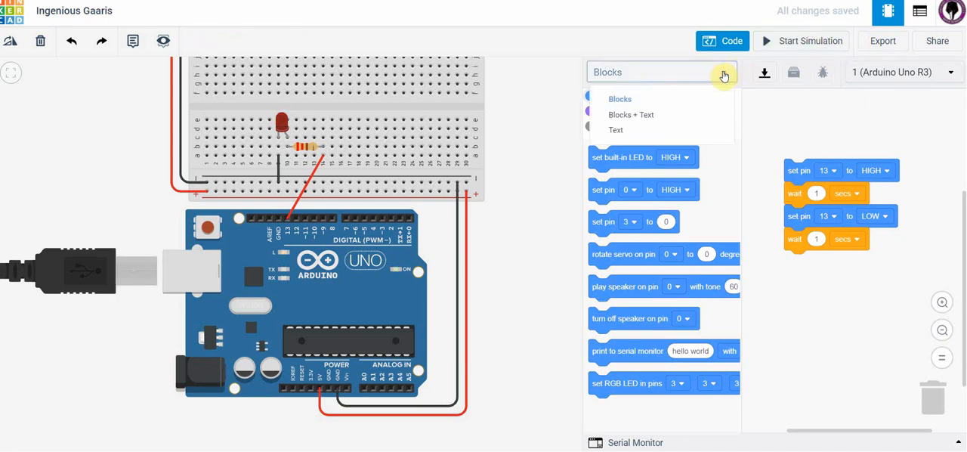
{"action": "left_click", "coordinate": [623, 132]}
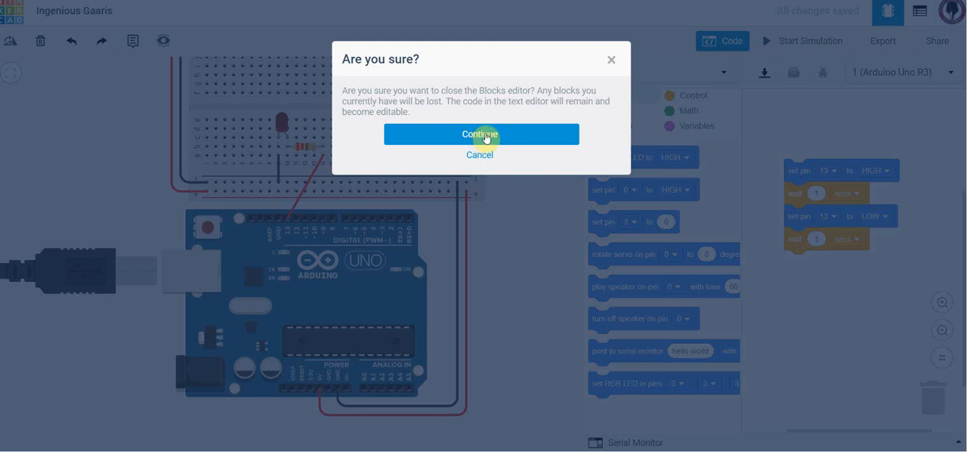
{"action": "left_click", "coordinate": [481, 136]}
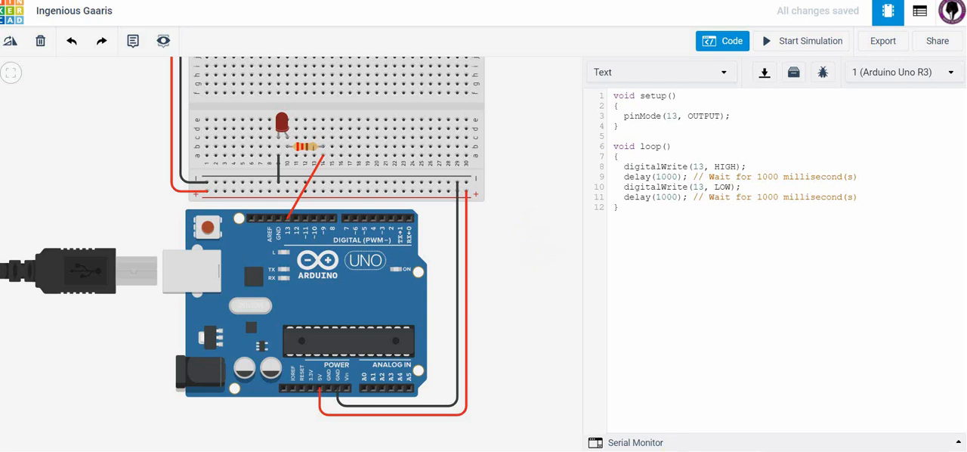
{"action": "right_click", "coordinate": [676, 451]}
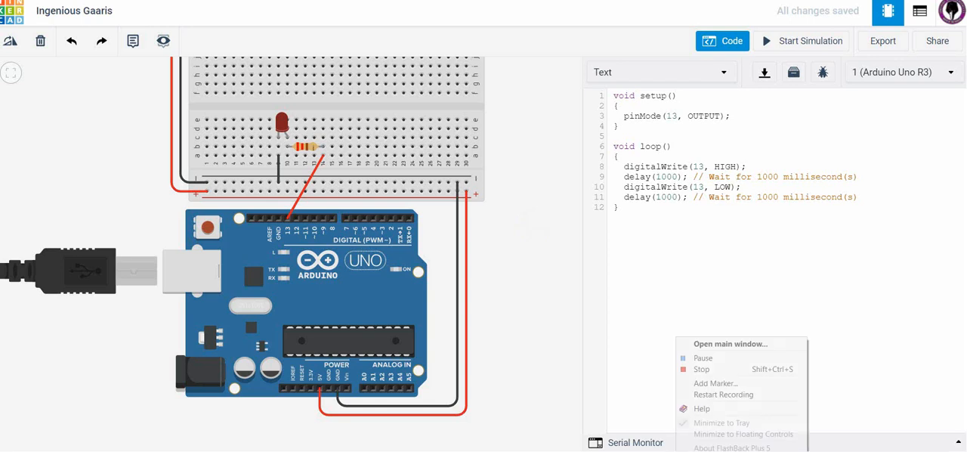